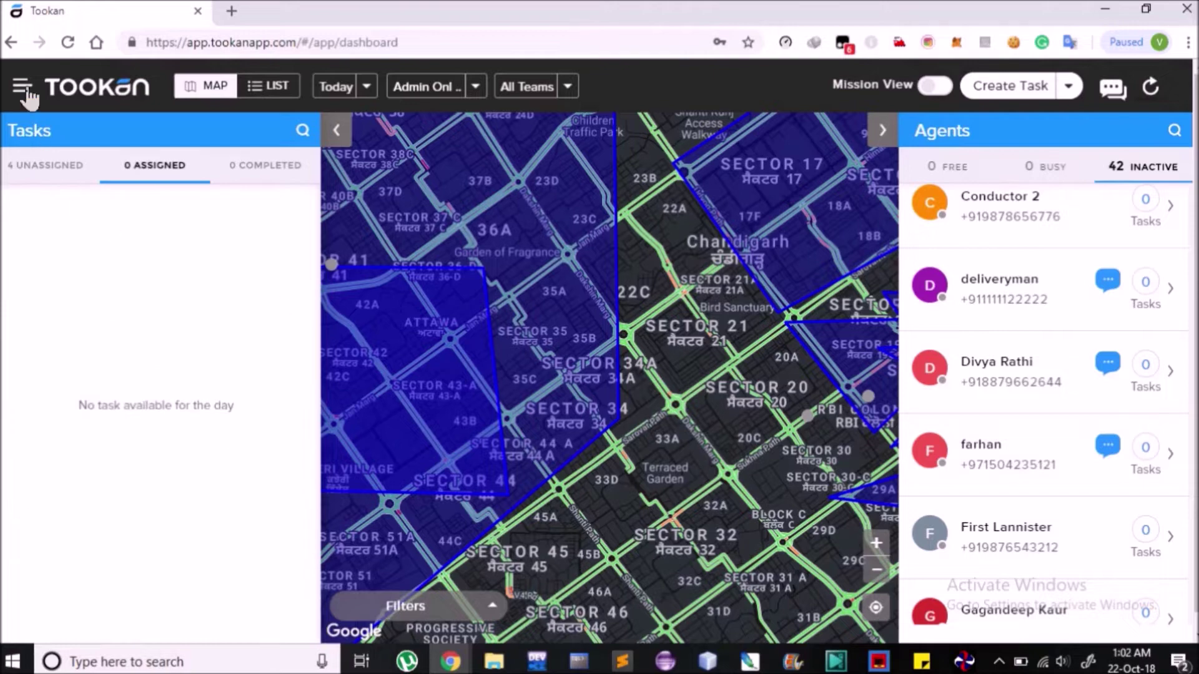
Open the sidebar menu listing Dashboard, Agents, Merchant, Routes, Customers and Analytics
click(24, 87)
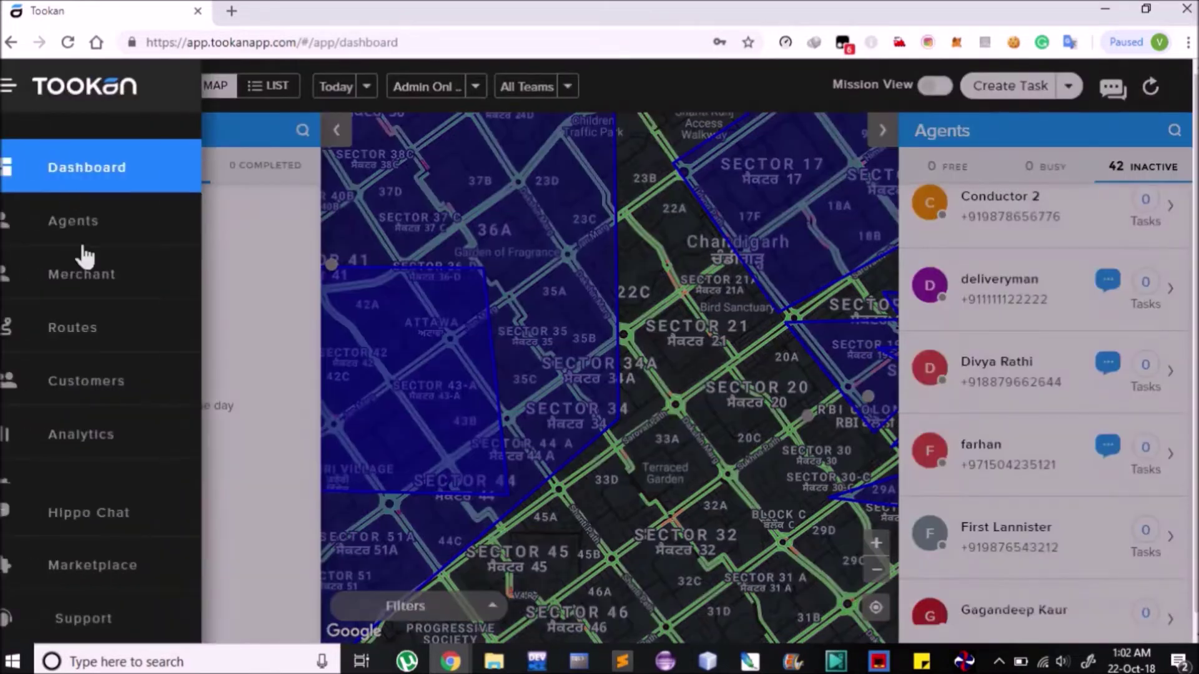
Find 'agent' in the Marketplace, activate Task Pricing & Agent Earning, then close the Marketplace
click(122, 585)
text(agent)
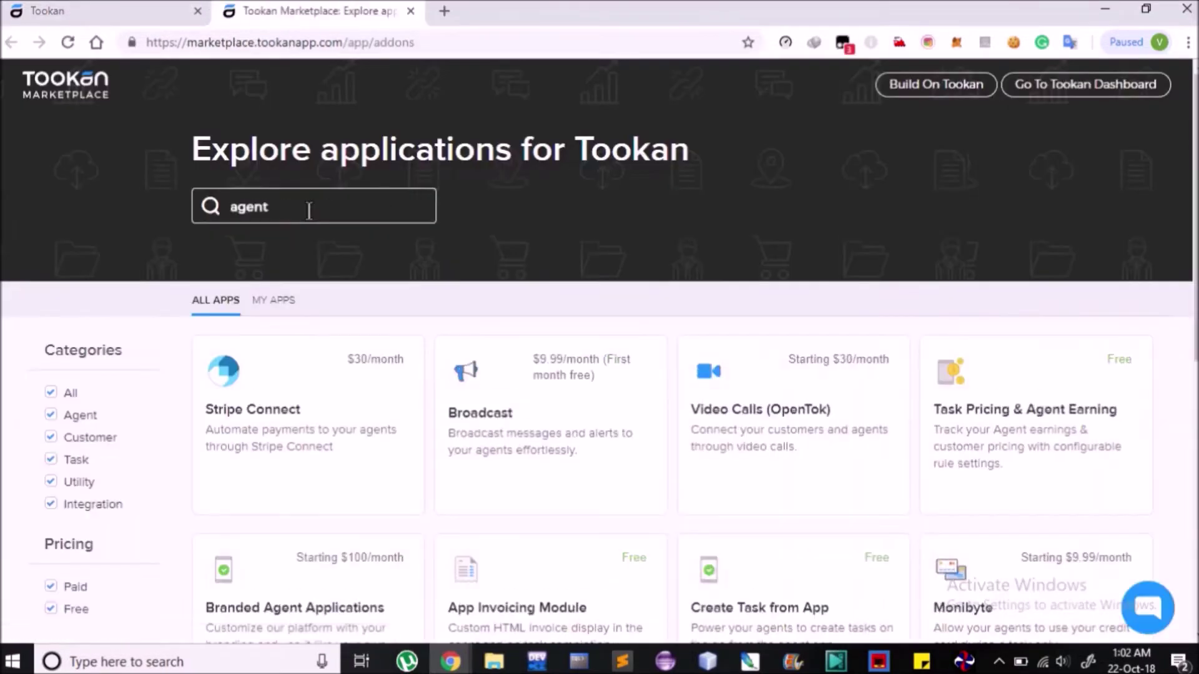
click(1012, 464)
click(268, 233)
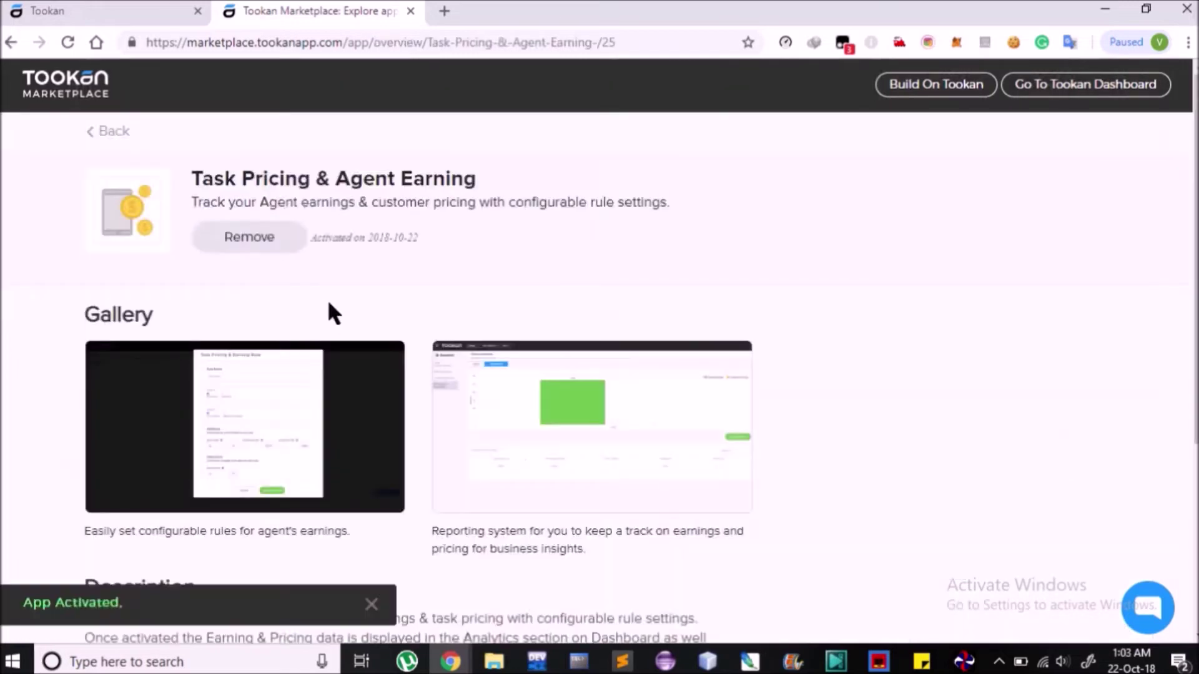
click(411, 11)
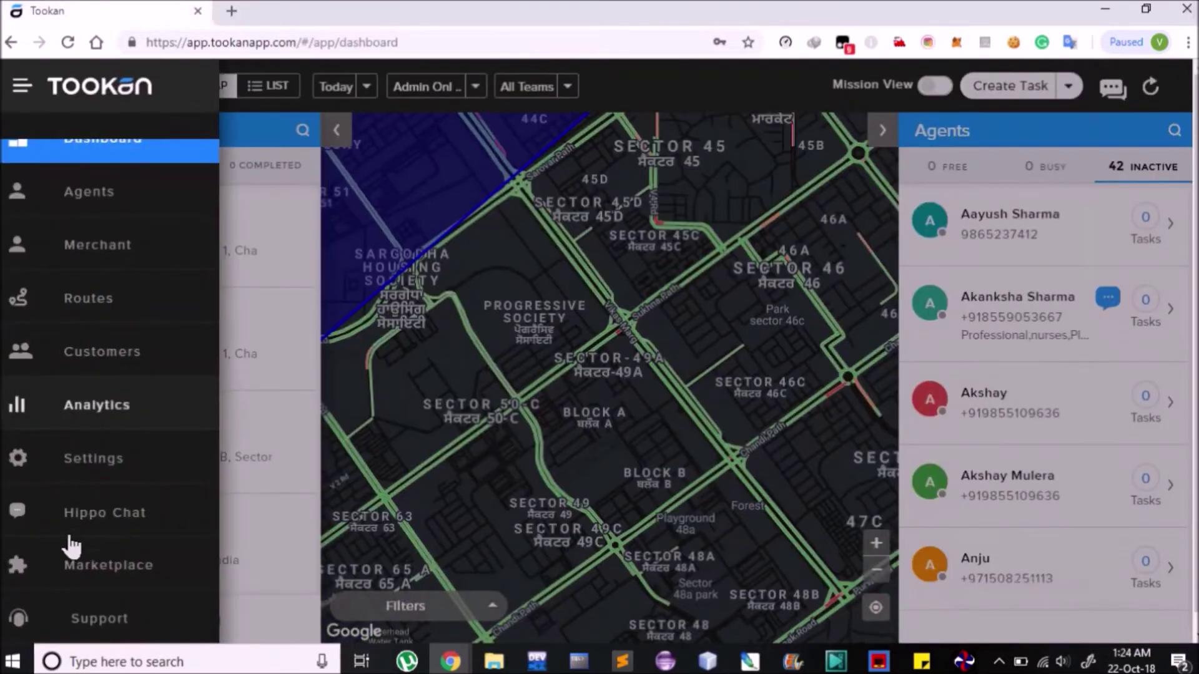
Create a new custom template from the library's Pickup & Delivery template
click(99, 461)
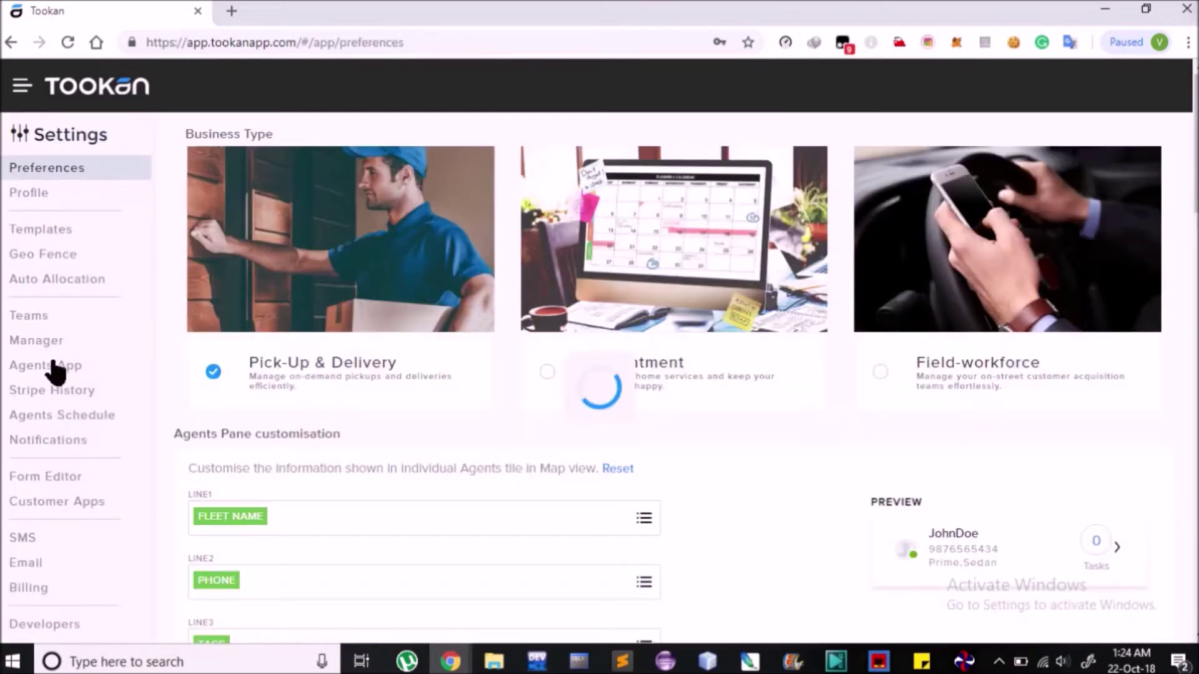
click(56, 238)
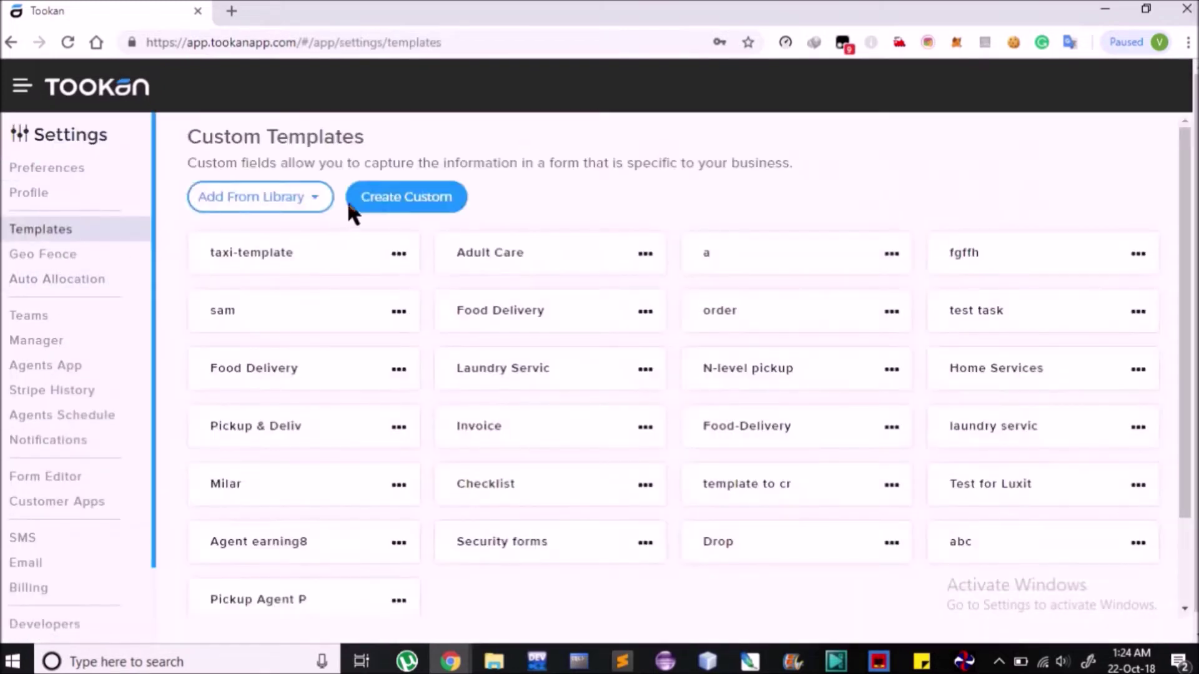
click(308, 206)
click(289, 367)
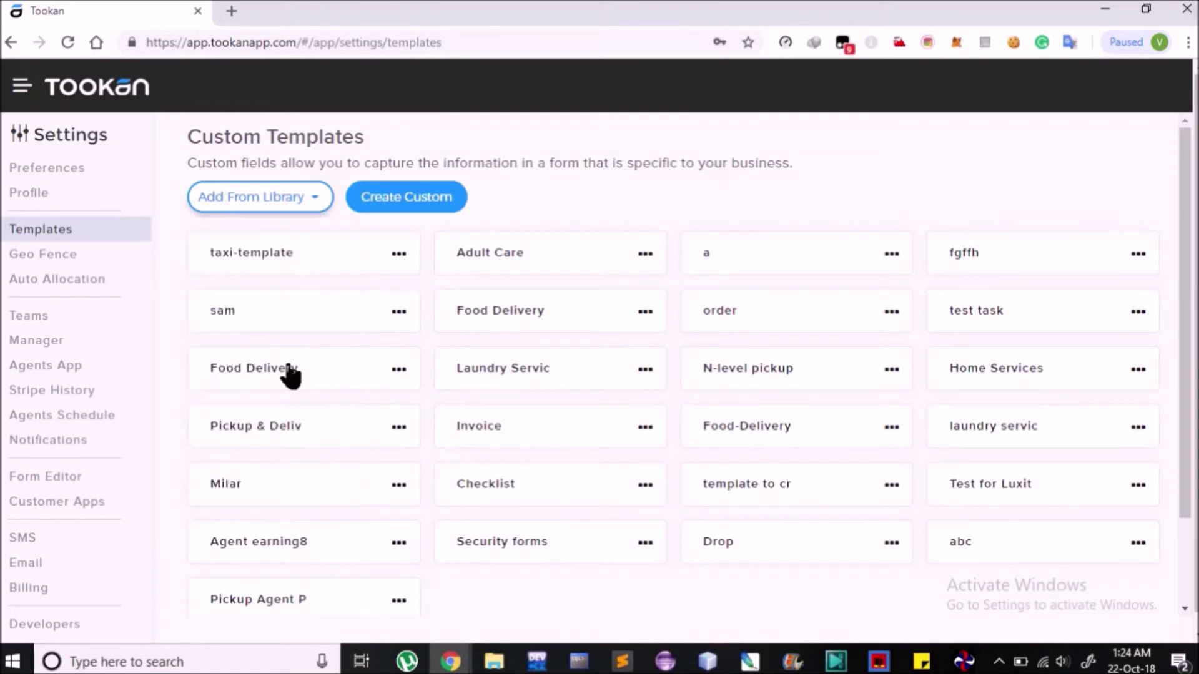
Rename the template to Pickup and expand its Task Pricing & Agents Earning section
click(372, 244)
key(BackSpace)
key(BackSpace)
key(BackSpace)
key(BackSpace)
key(BackSpace)
key(BackSpace)
key(BackSpace)
key(BackSpace)
key(BackSpace)
key(BackSpace)
key(BackSpace)
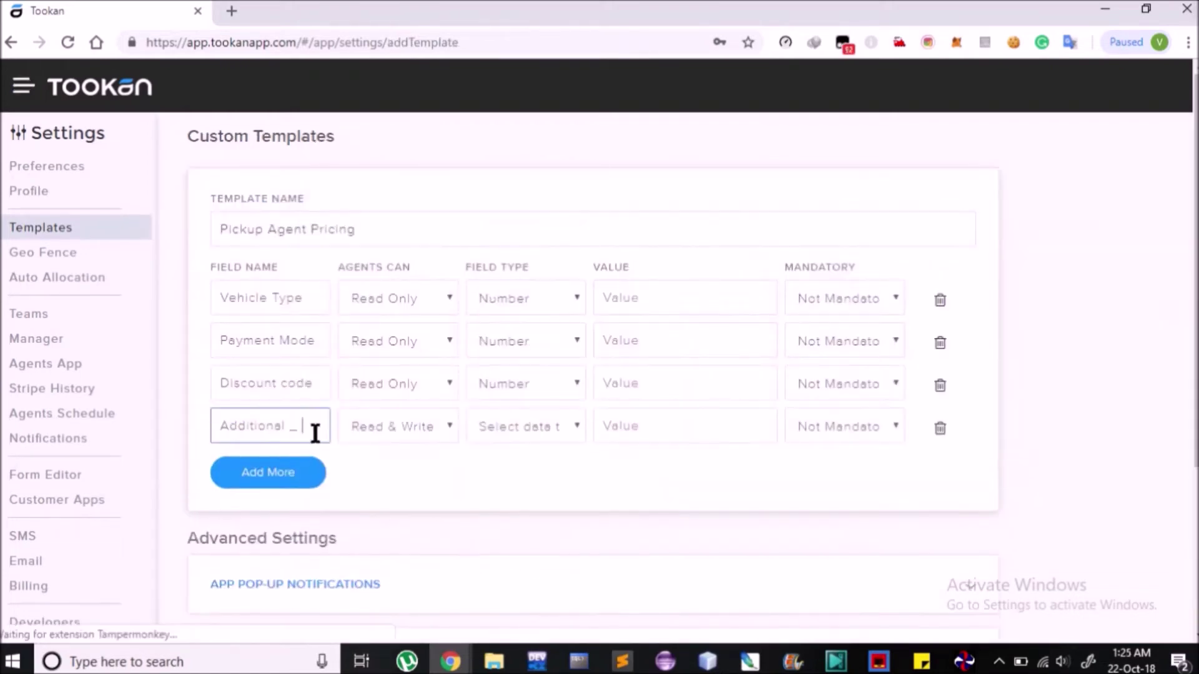
scroll(469, 406, down, 3)
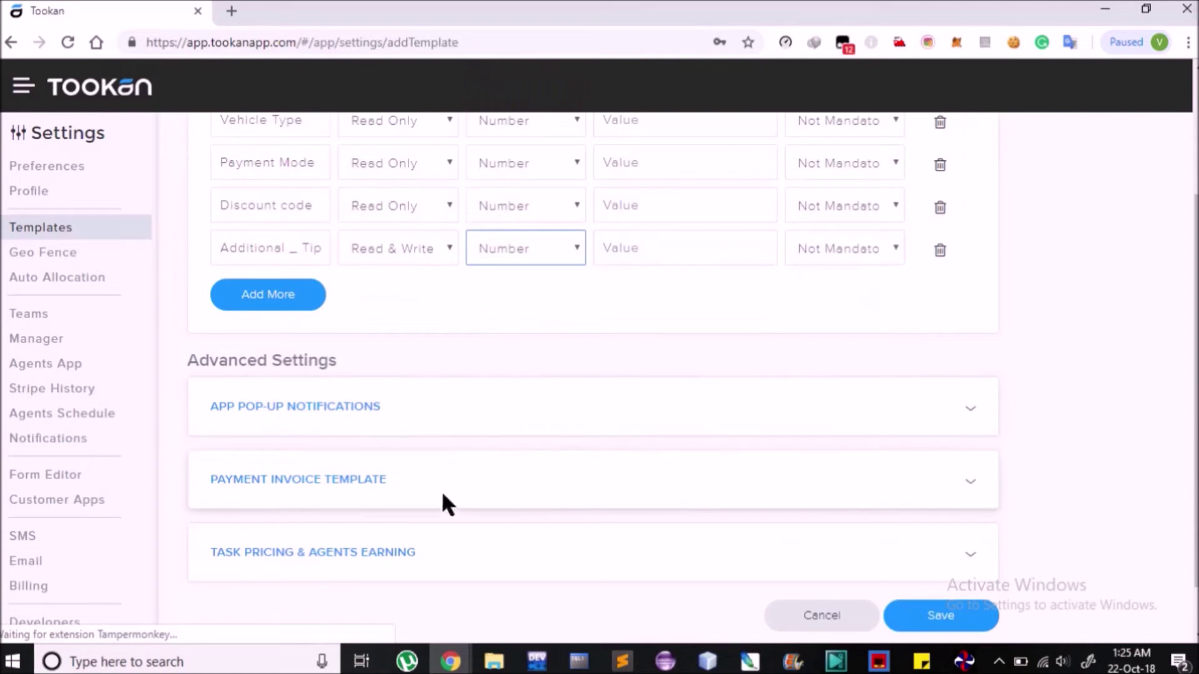
click(320, 554)
scroll(383, 547, down, 2)
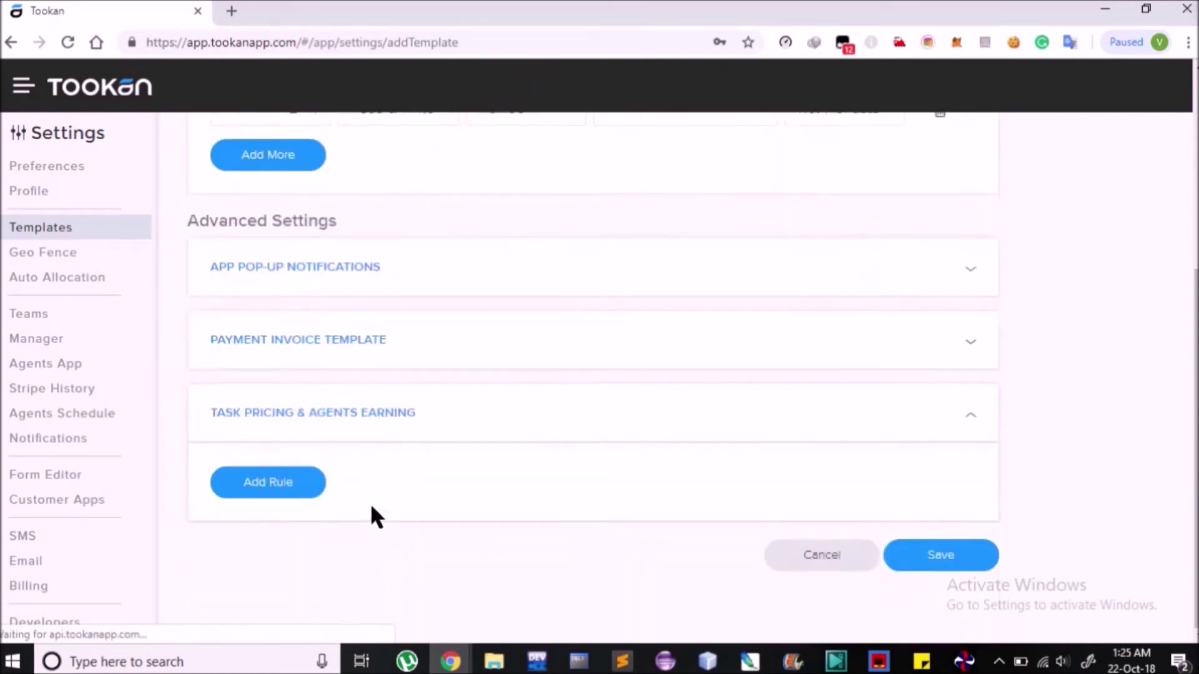
scroll(354, 524, down, 2)
Add a new rule and set it to apply to Task Pricing
click(287, 493)
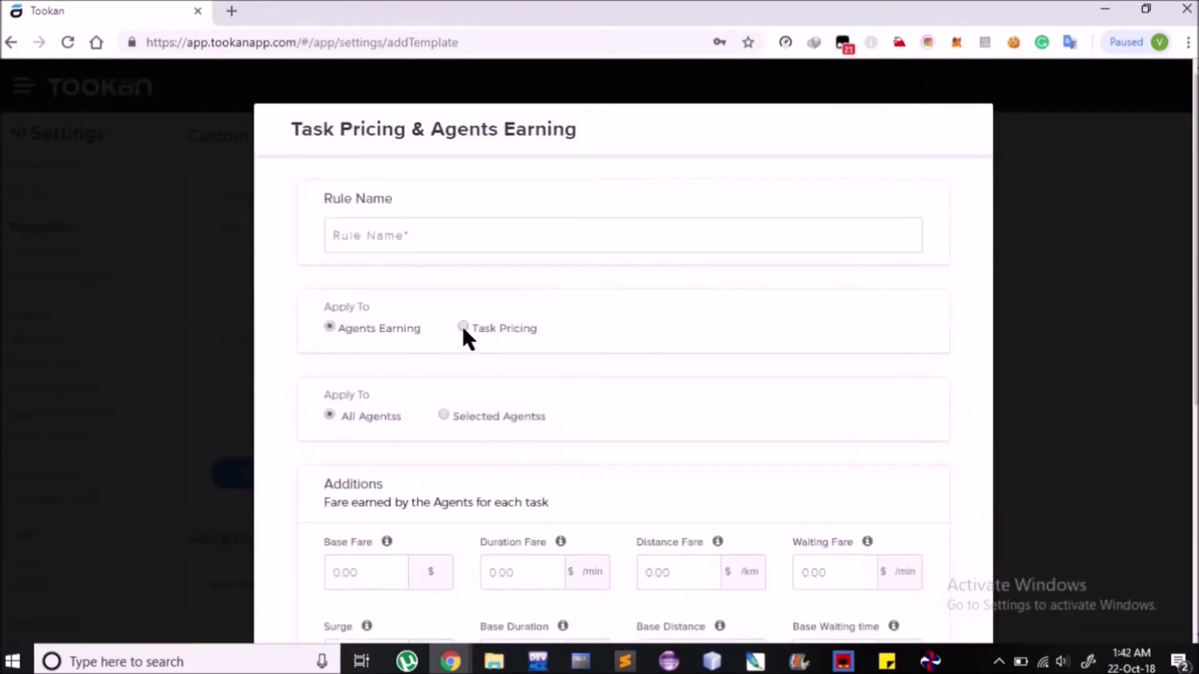
click(462, 327)
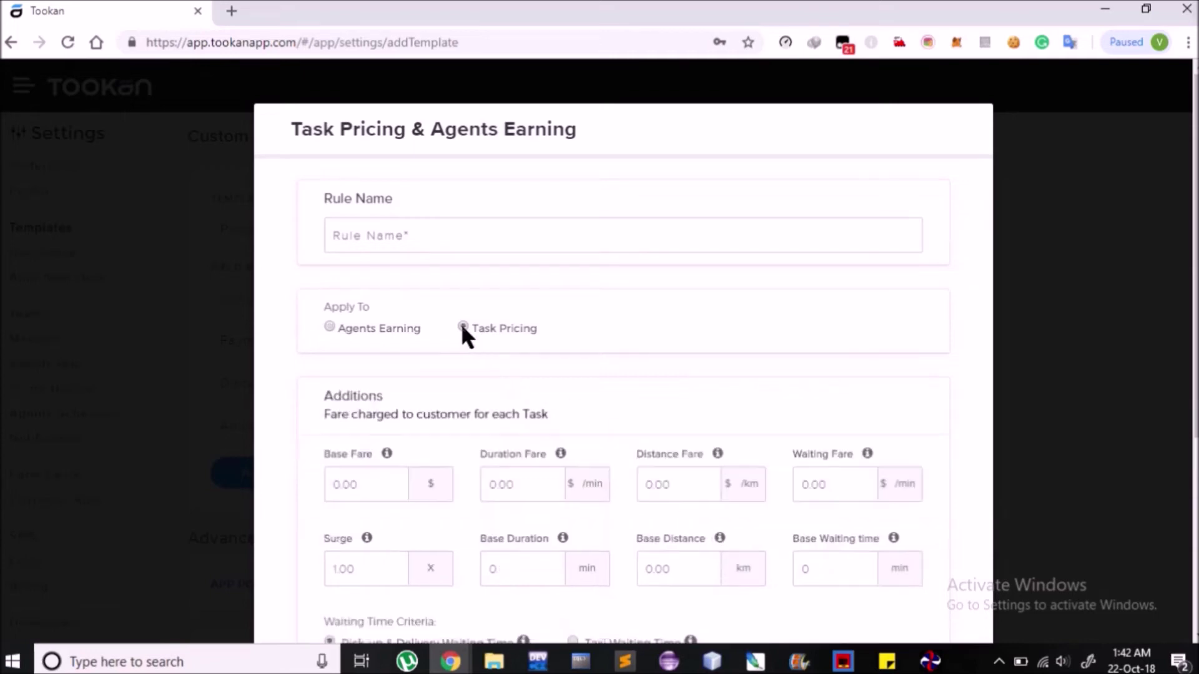
click(329, 326)
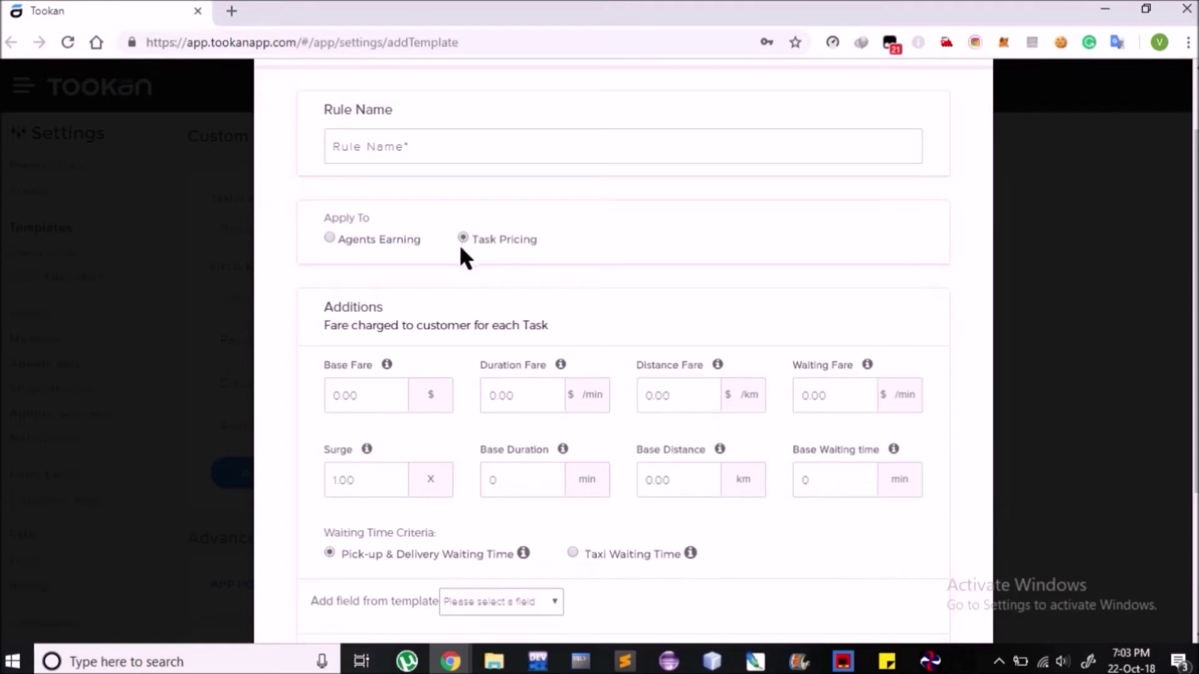
scroll(458, 247, down, 2)
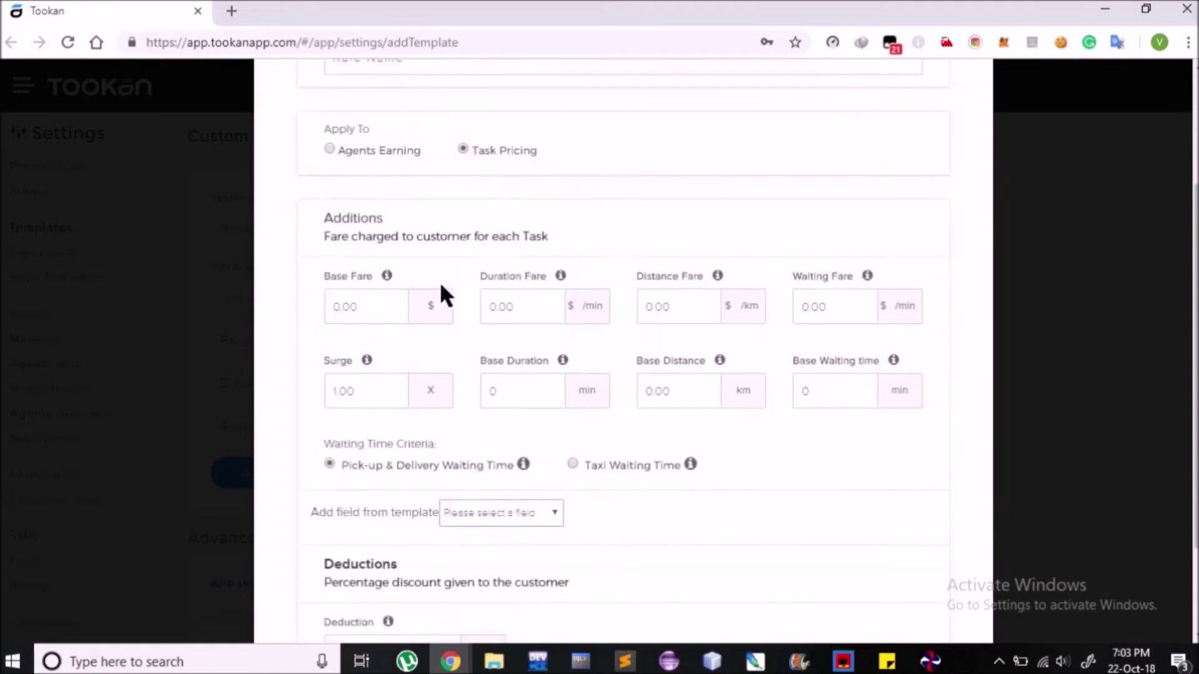
Set the rule's Base Fare to 3.00 $
click(384, 304)
key(BackSpace)
text(3)
click(495, 307)
click(650, 307)
click(500, 317)
scroll(803, 344, down, 2)
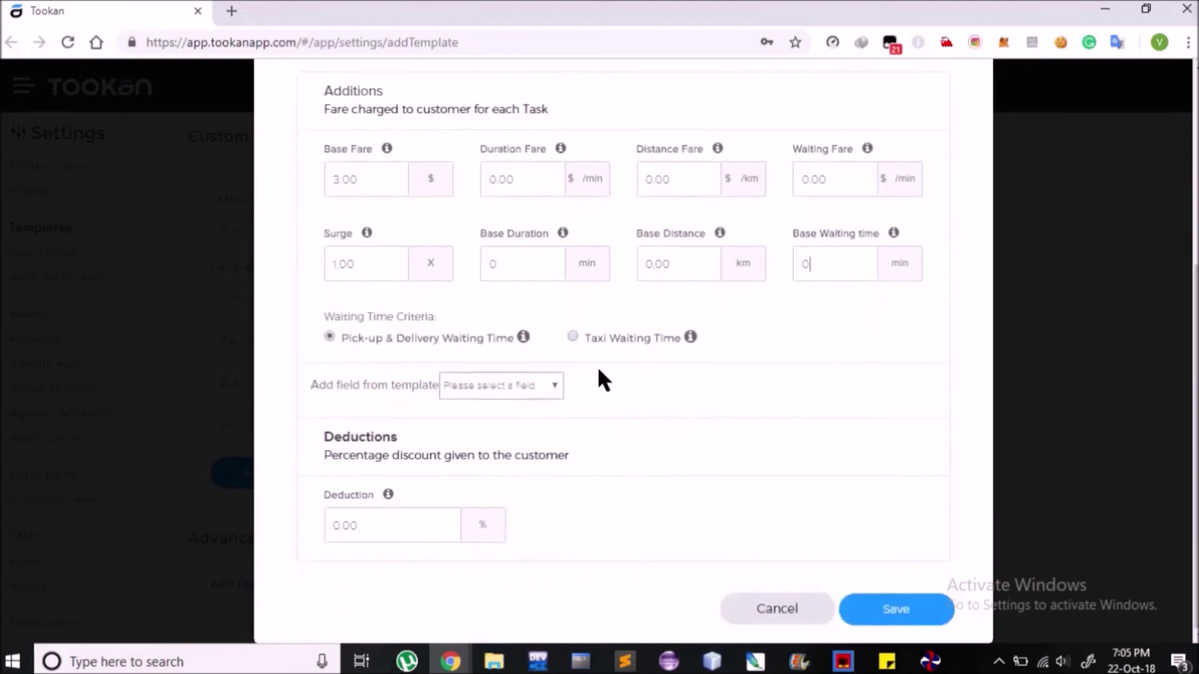
click(573, 336)
Add a Discount code commission field from the template set to 100%
click(537, 386)
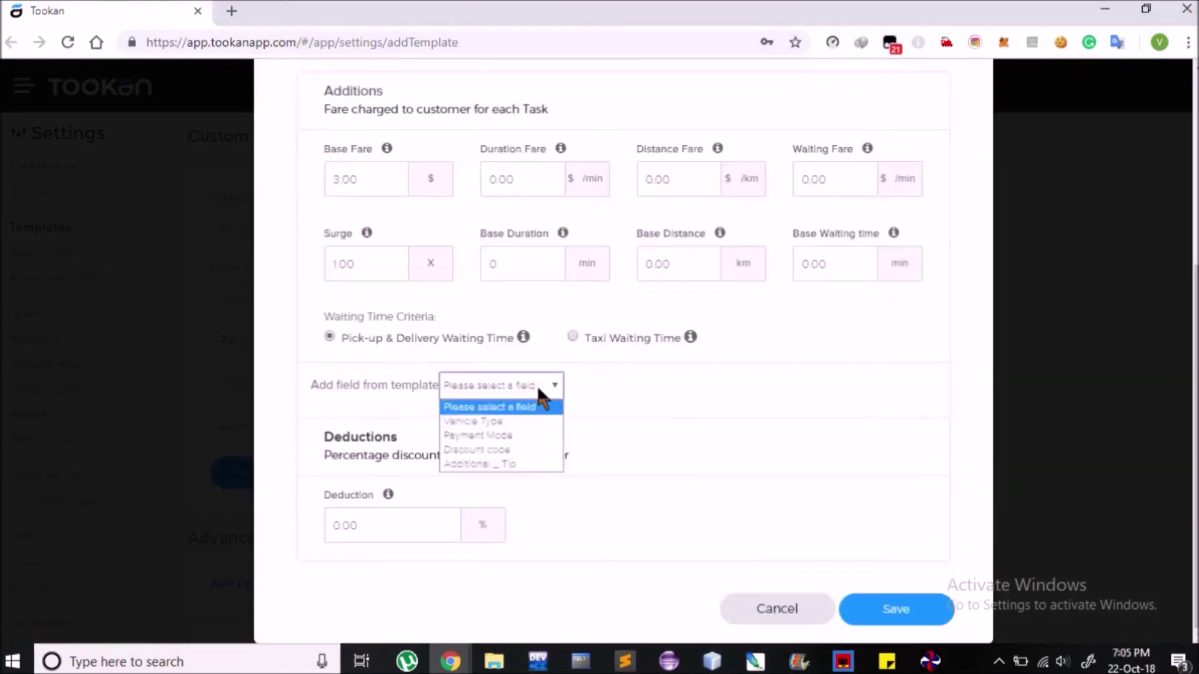
click(526, 465)
click(431, 485)
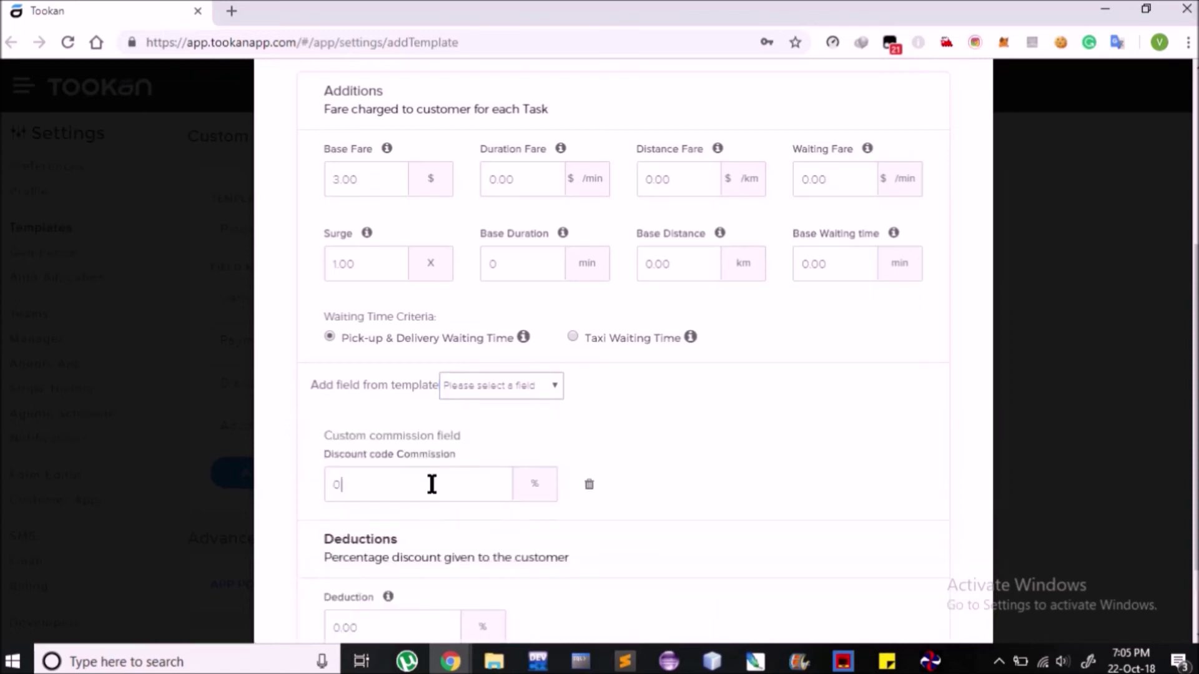
key(BackSpace)
text(100)
scroll(582, 538, down, 2)
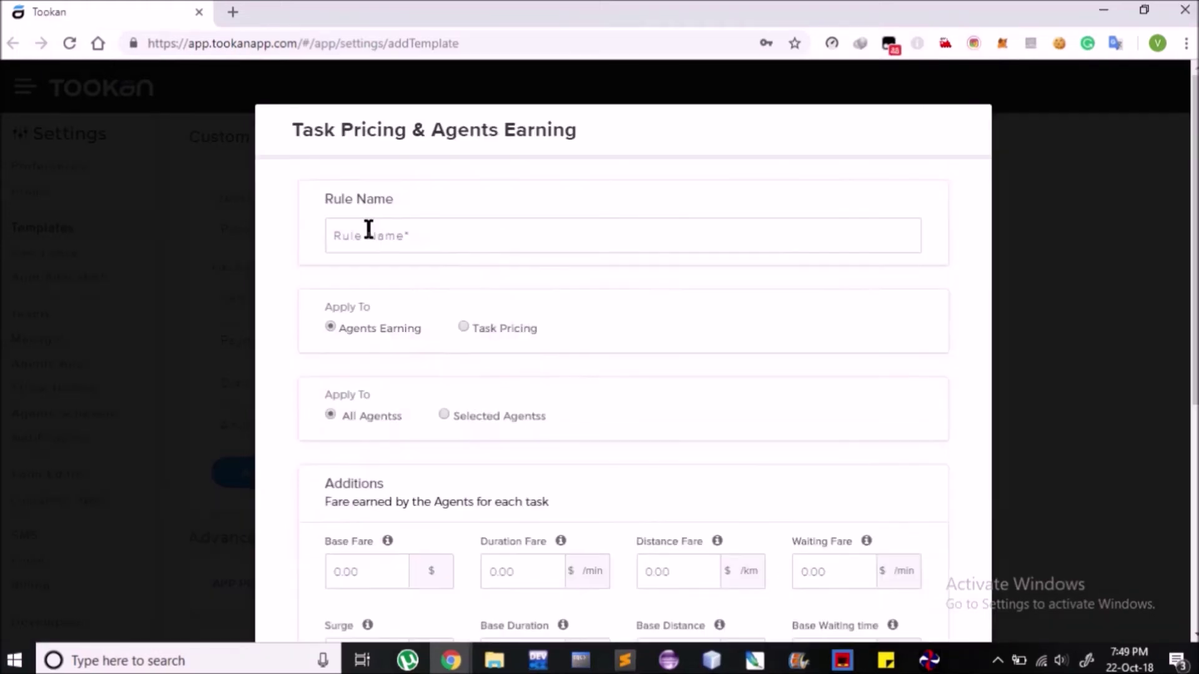
Name the rule Agent_pricing and limit it to selected agents
click(369, 232)
text(Agent_pricing)
scroll(329, 326, down, 1)
click(444, 326)
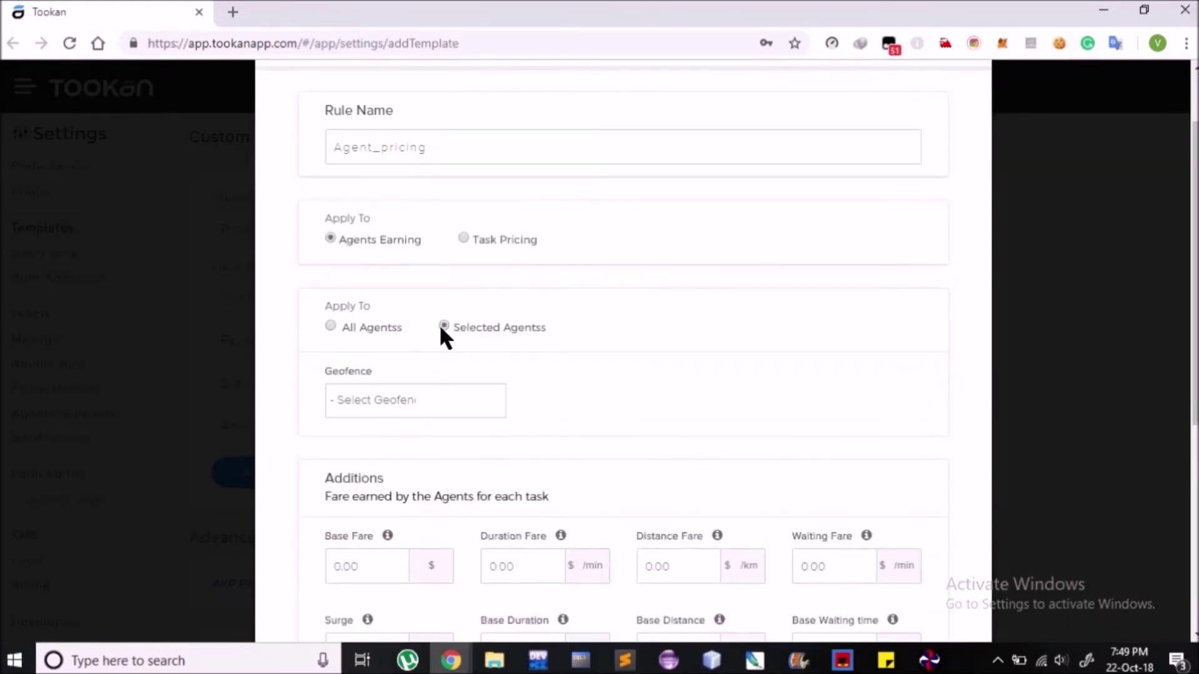
Restrict the rule to the region1 and earears geofences
click(402, 400)
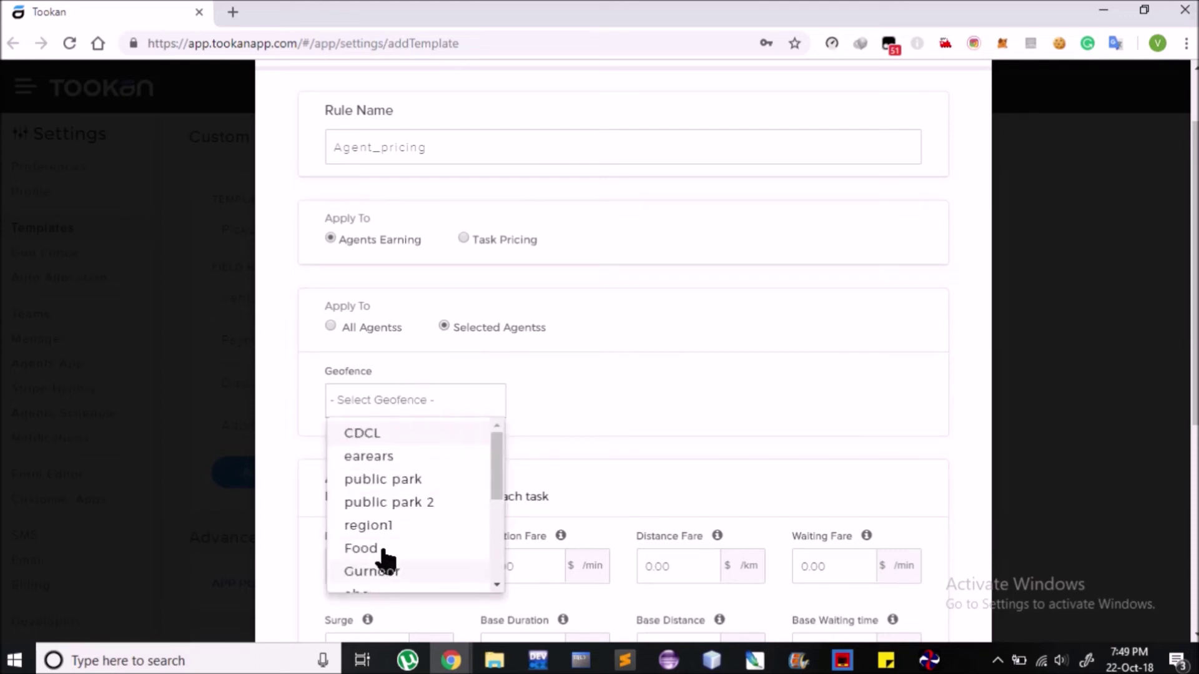
click(387, 526)
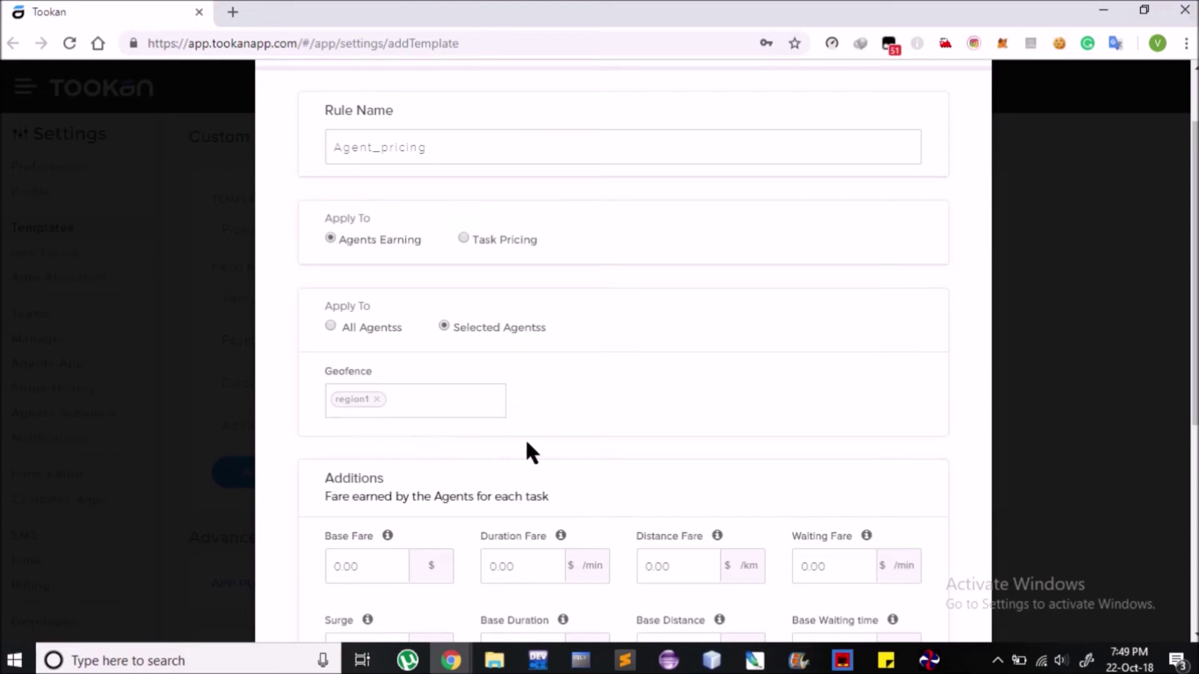
scroll(531, 449, down, 1)
click(429, 320)
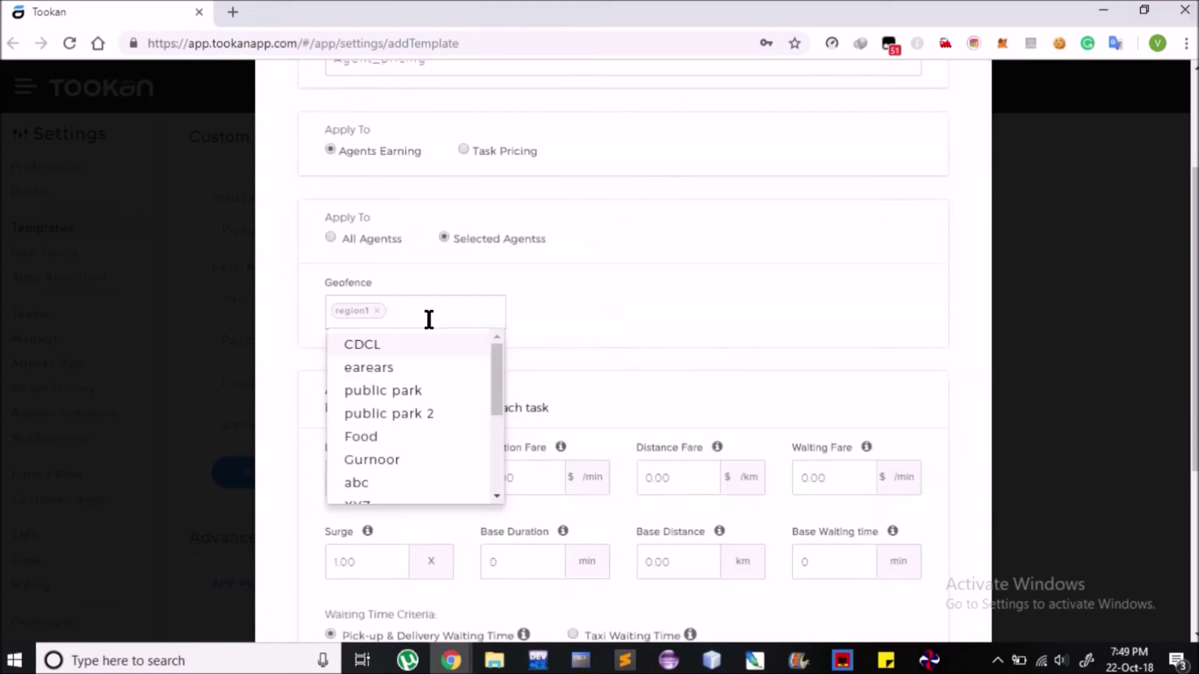
click(403, 370)
scroll(439, 342, down, 2)
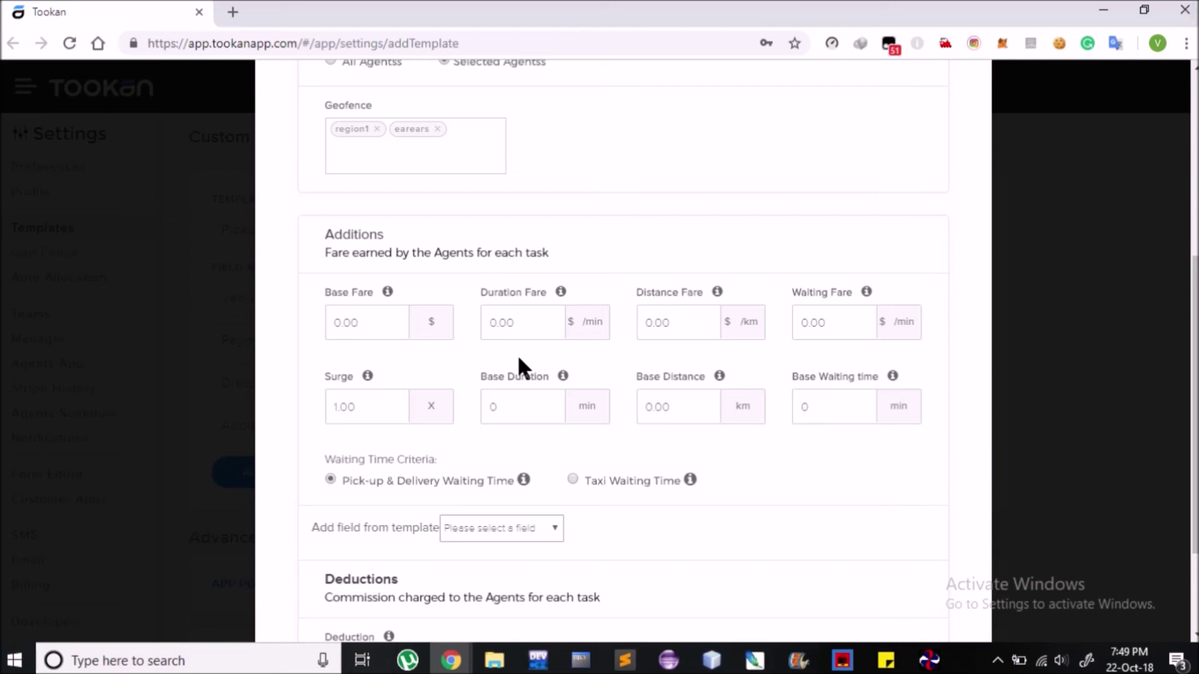
scroll(519, 359, down, 2)
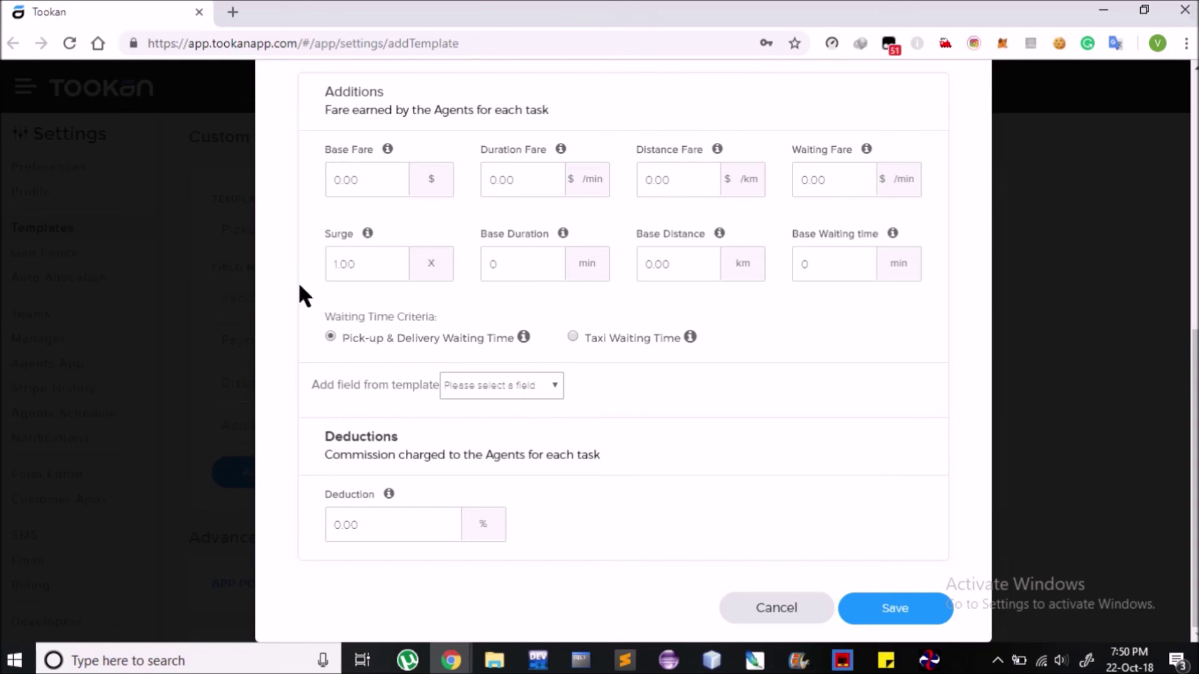
Set the surge multiplier to 2.00 and the Discount code commission to 90%
click(338, 267)
key(Right)
key(Right)
key(Right)
key(BackSpace)
key(BackSpace)
text(2)
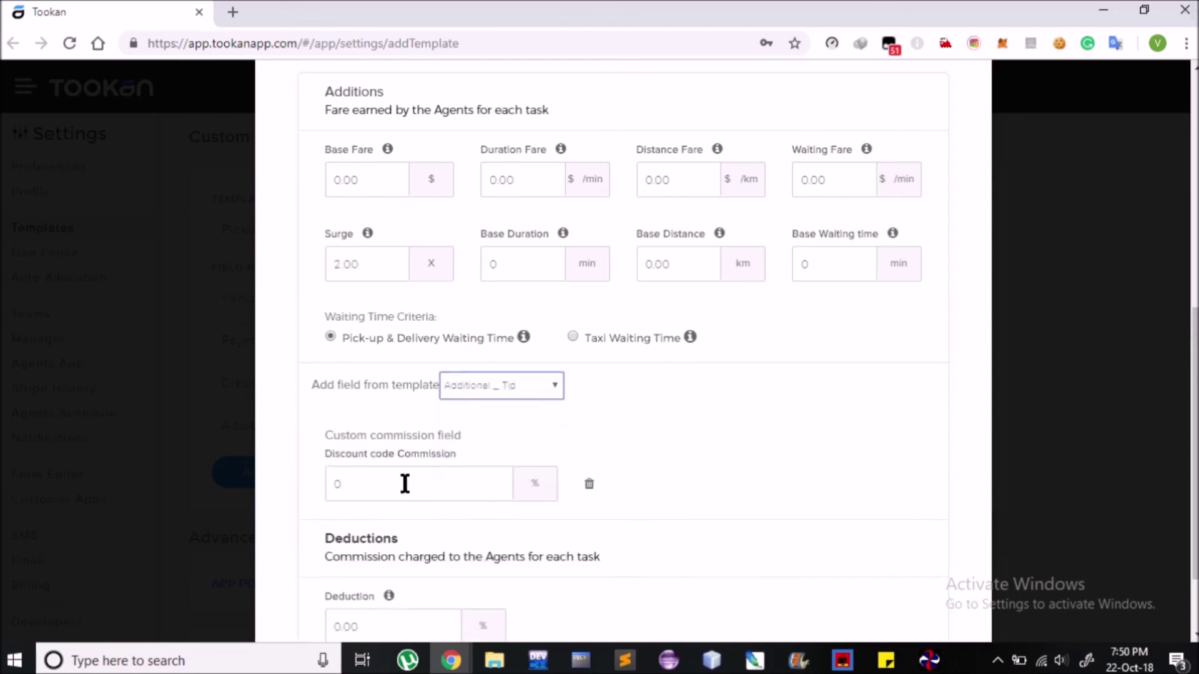
click(355, 489)
text(90)
Add a 10% Payment Mode commission and save the agent earning rule
click(517, 393)
click(493, 431)
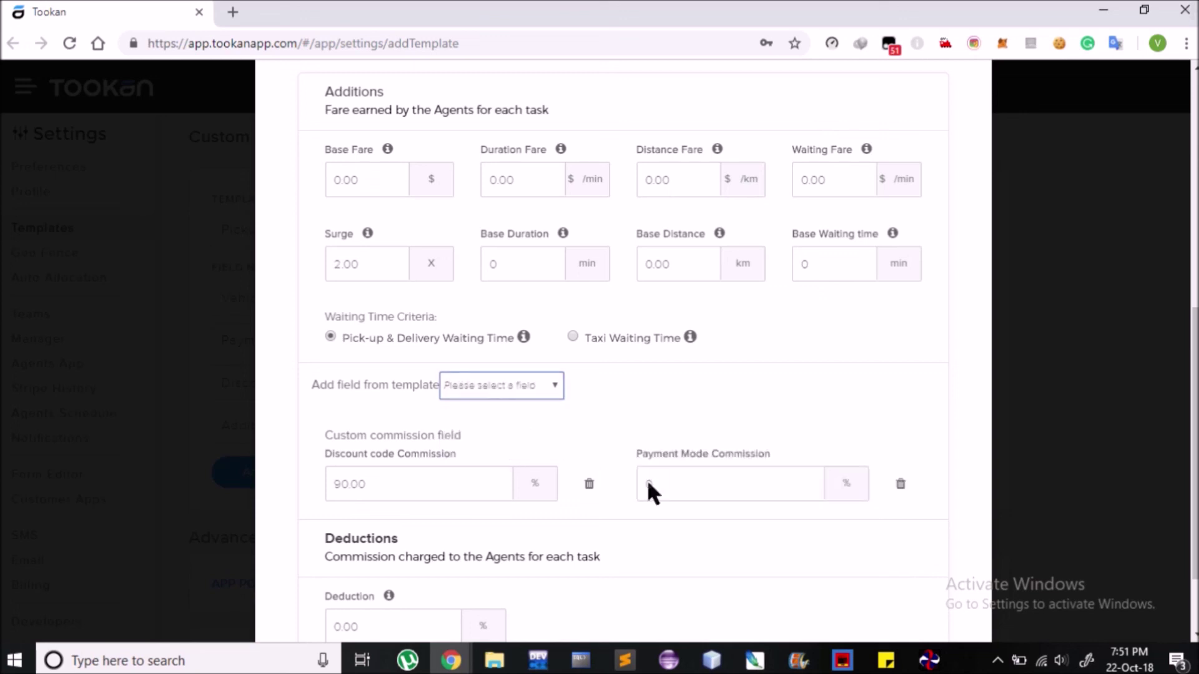
click(647, 483)
text(10)
scroll(512, 537, down, 2)
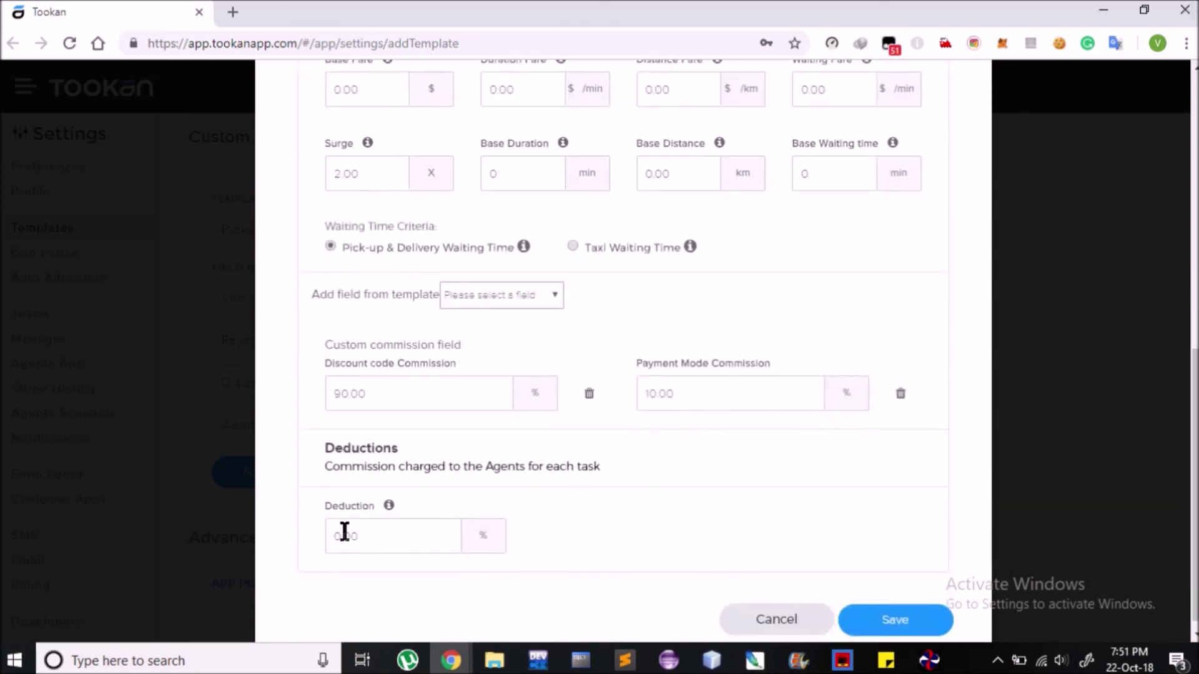
scroll(344, 532, down, 1)
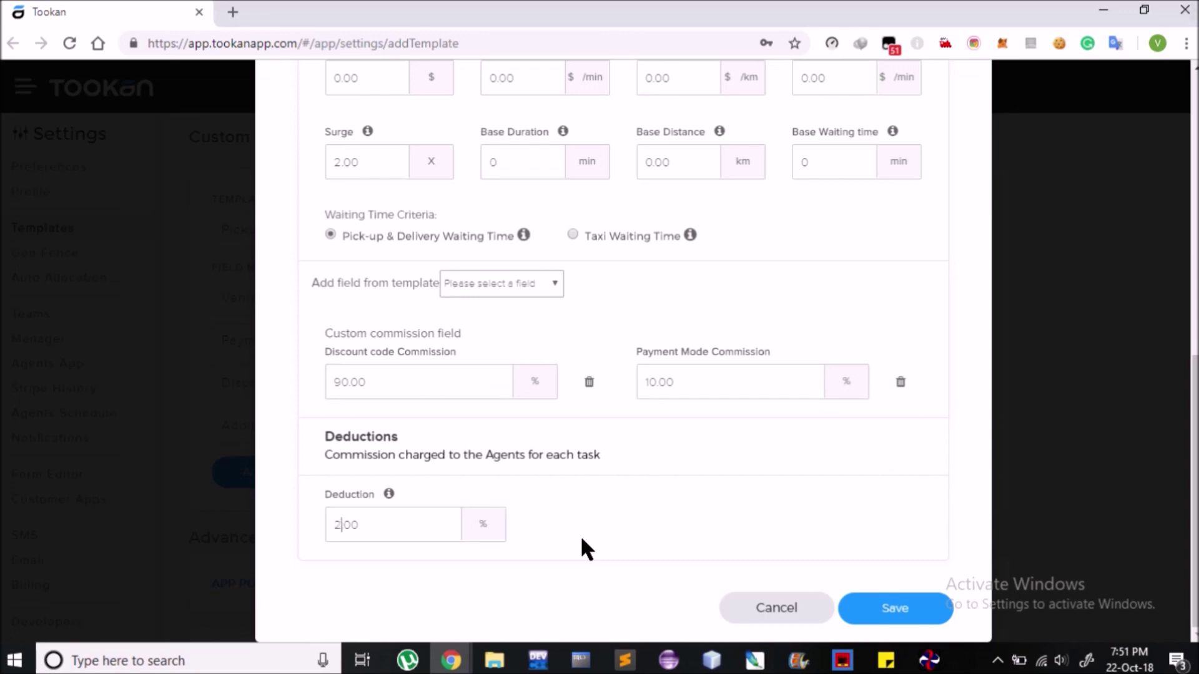
click(892, 615)
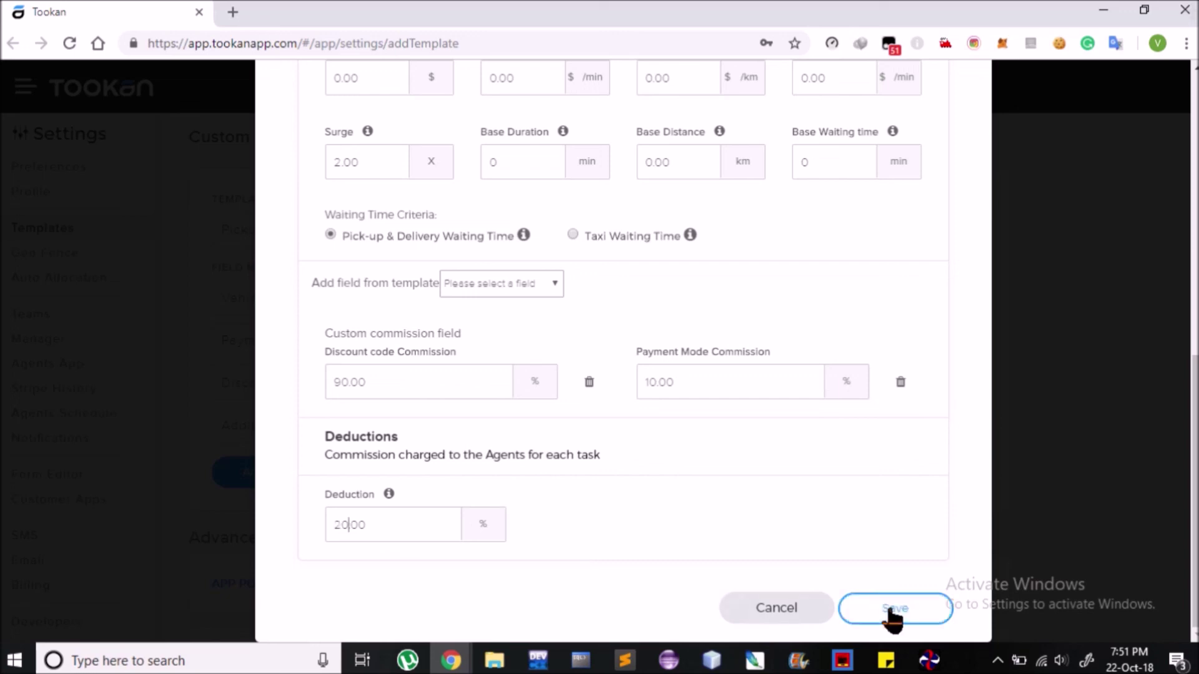